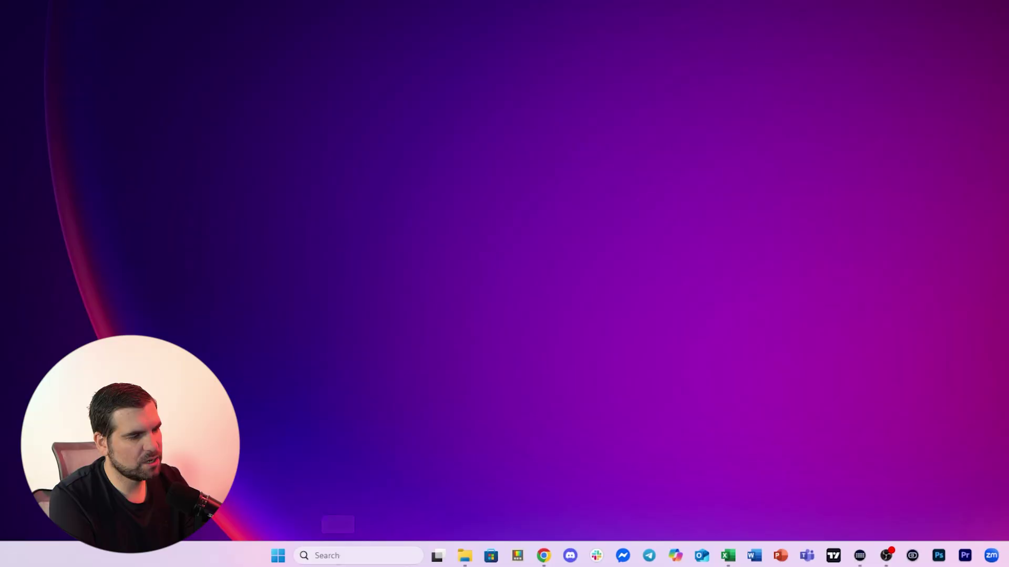
Step: Search for 'control' and open Control Panel
click(409, 554)
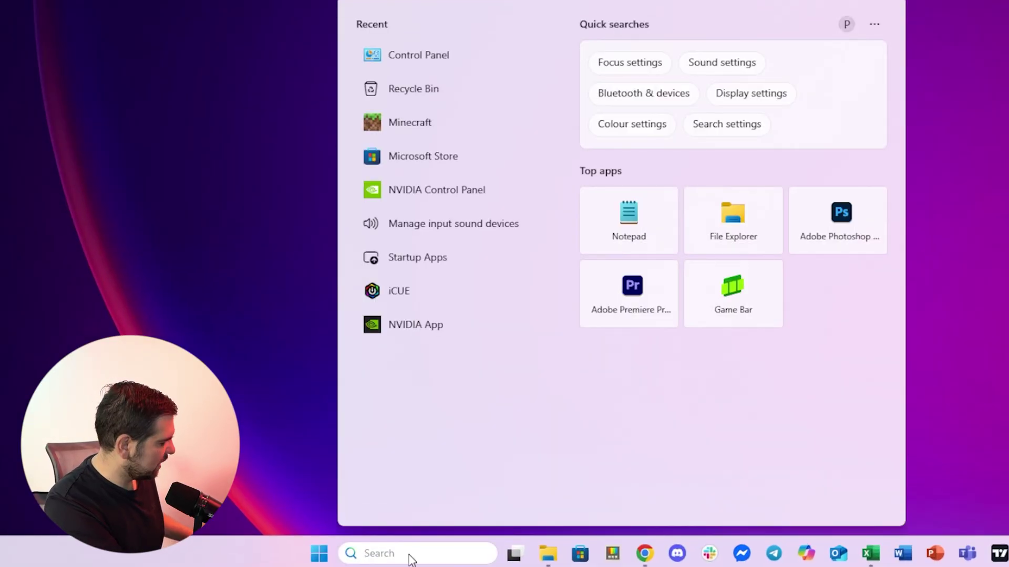
text(control)
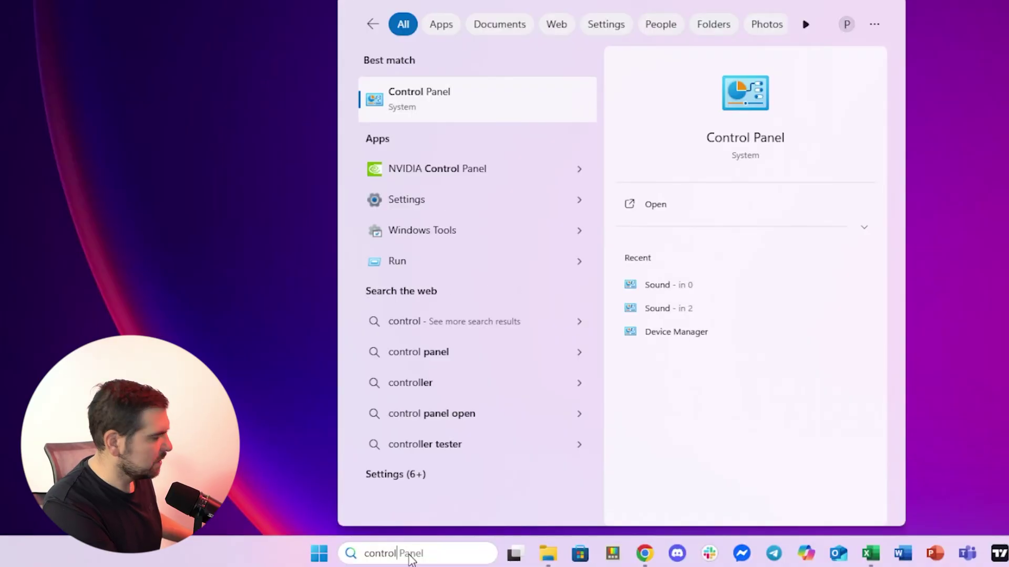
click(423, 105)
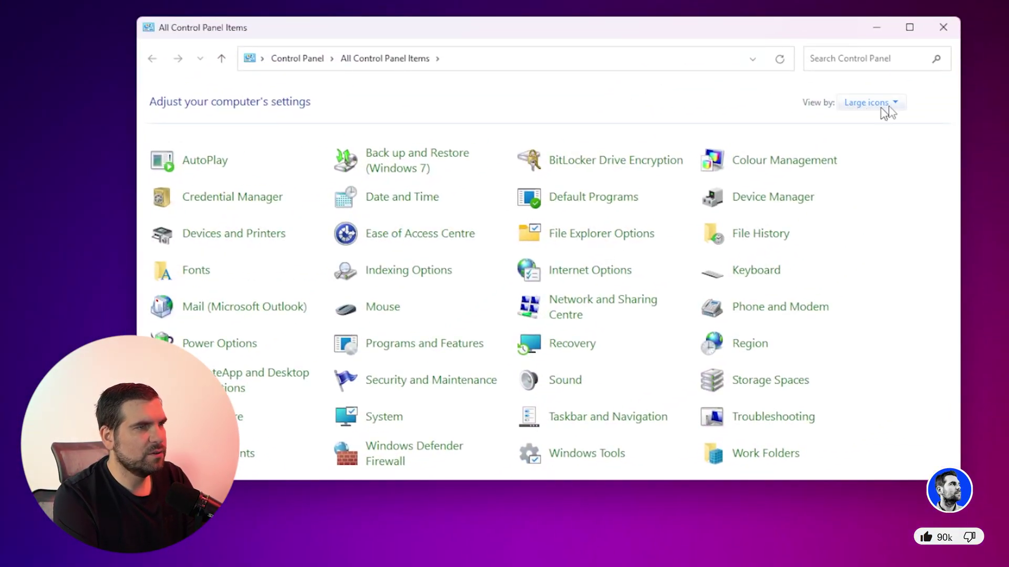
Step: Switch Control Panel's View by to Category, then back to Large icons
click(894, 103)
click(887, 123)
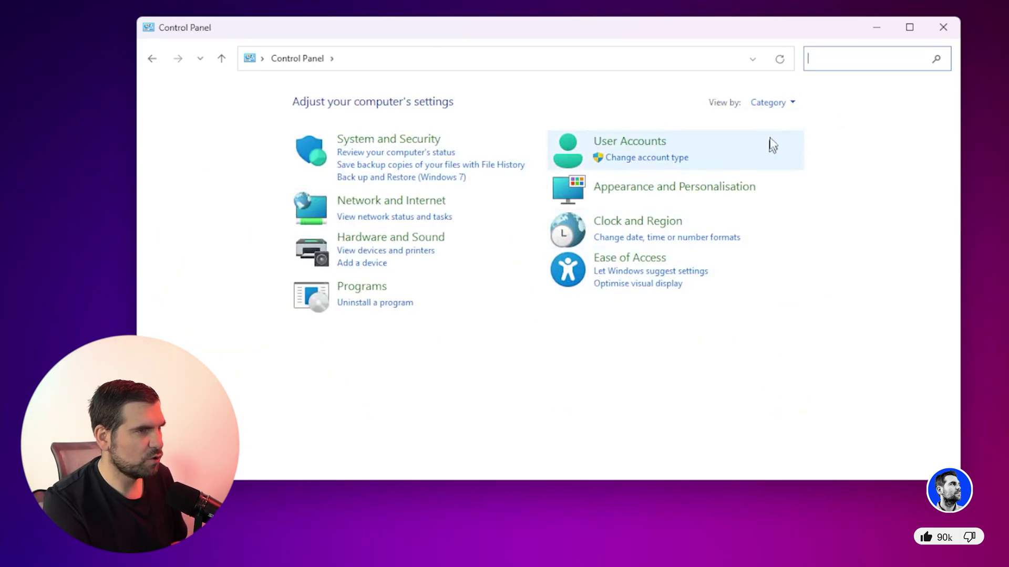
click(794, 104)
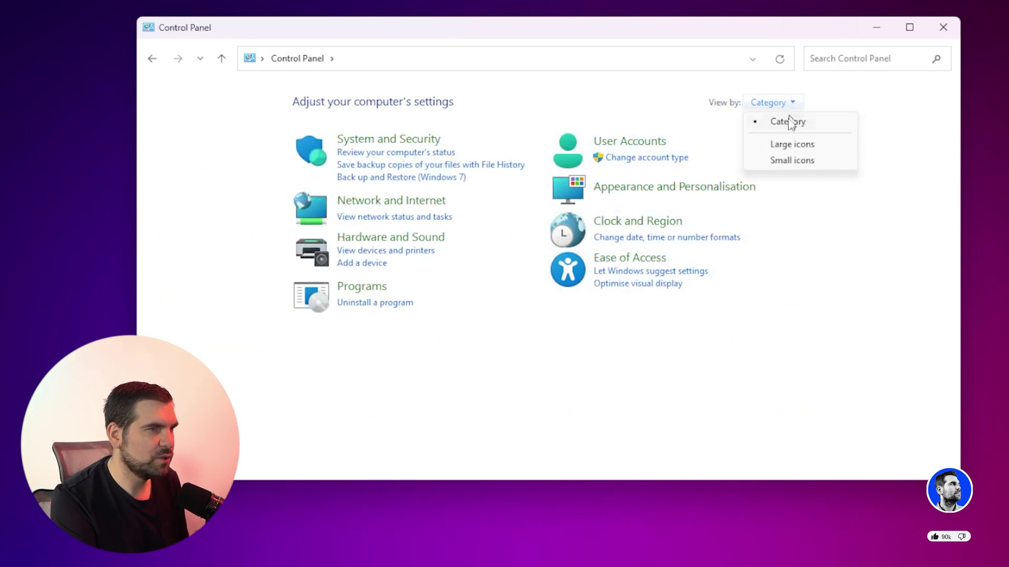
click(792, 145)
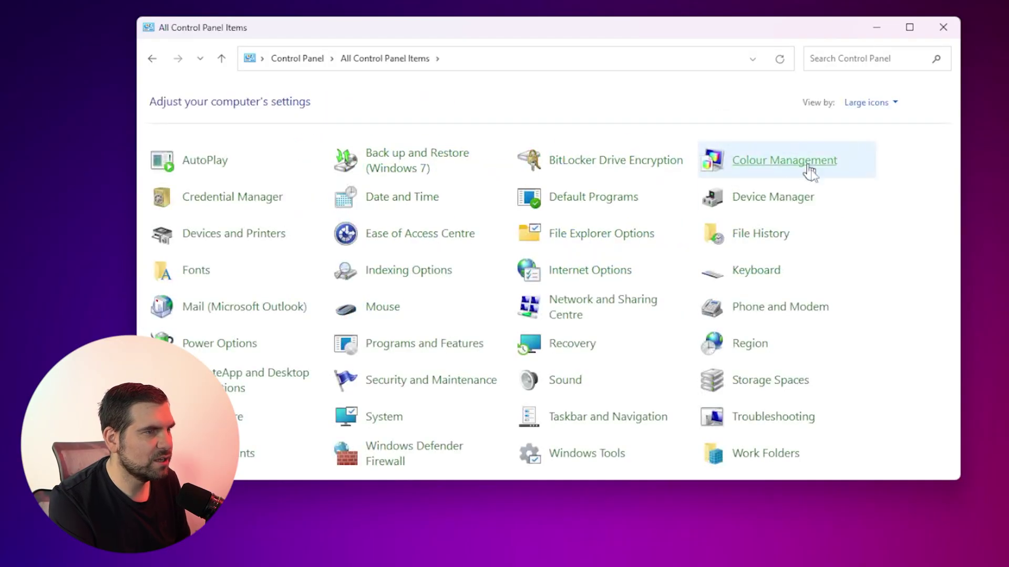
Step: Open the Sound dialog and move it up and to the right
click(573, 389)
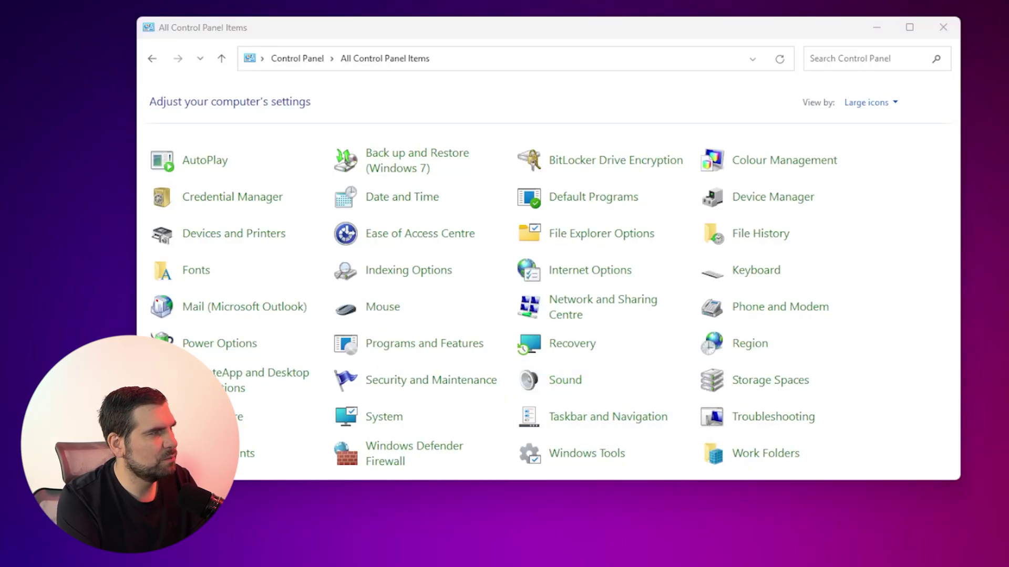
drag(471, 145, 567, 108)
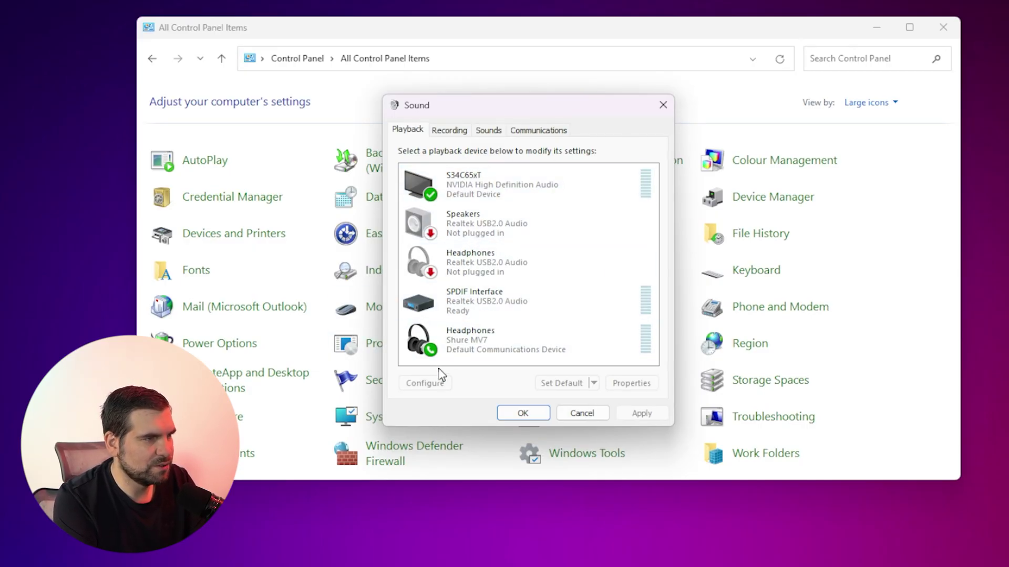
Step: Look through the playback devices, then open the Properties for S34C65xT
click(571, 194)
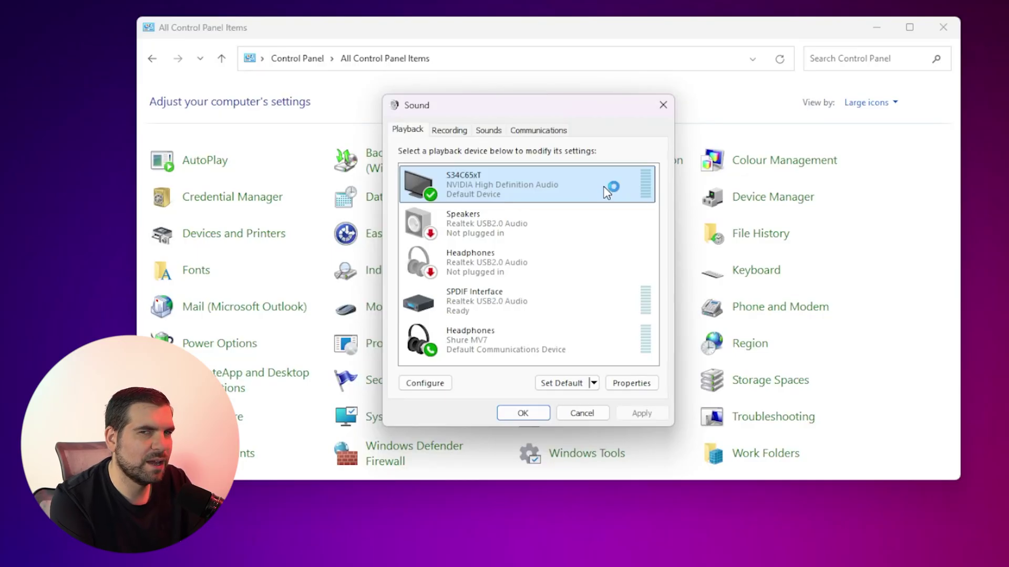
click(449, 232)
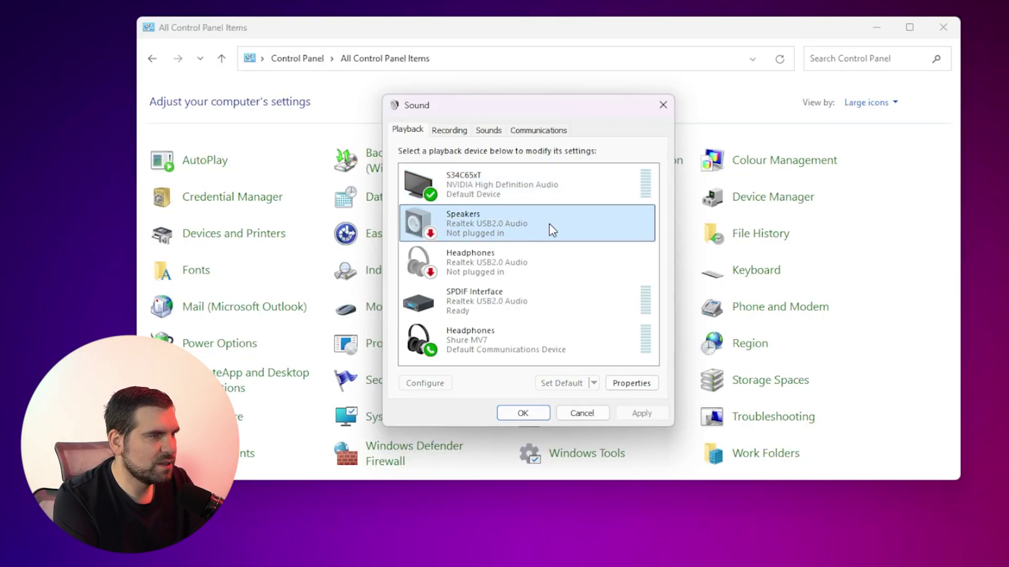
click(452, 269)
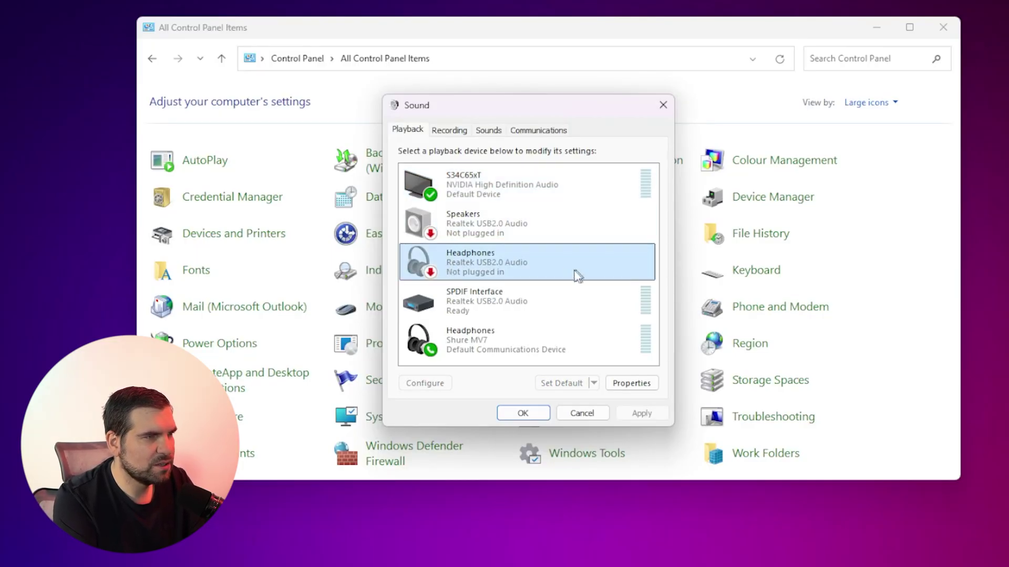
click(447, 348)
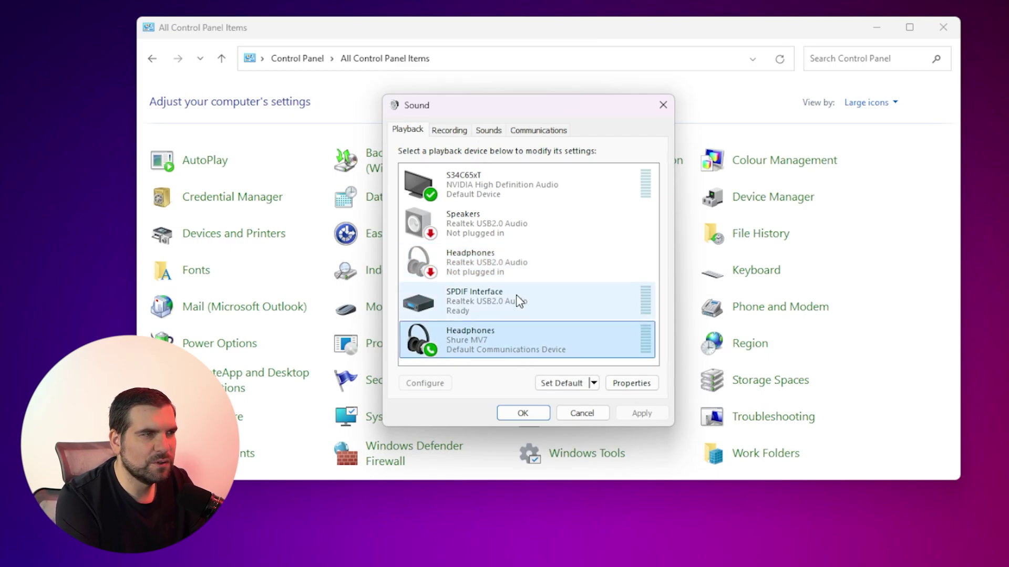
click(407, 180)
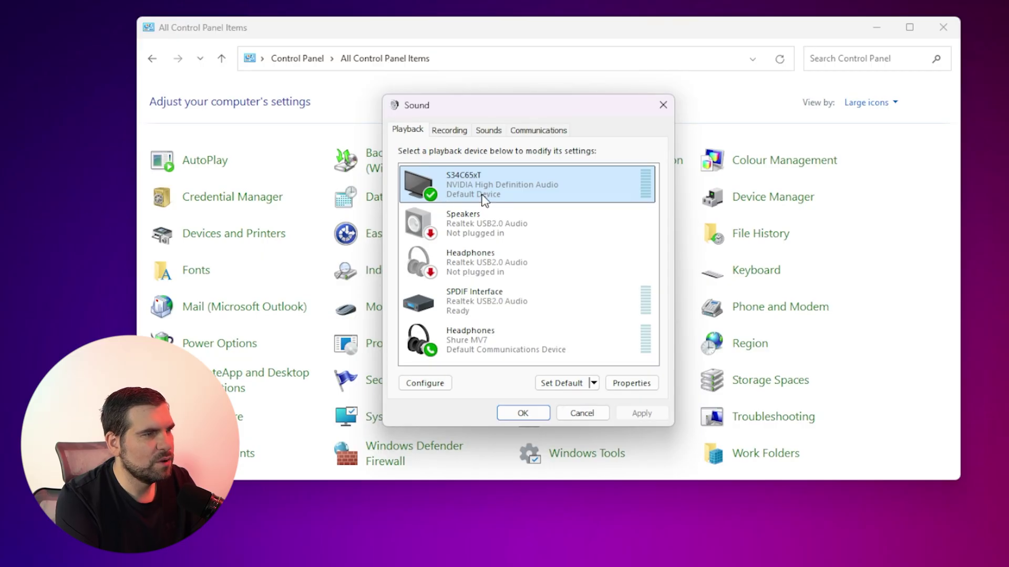
click(647, 385)
Step: Review the S34C65xT Supported Formats, Advanced, Spatial sound and General tabs, ending on Enhancements
drag(564, 168, 547, 119)
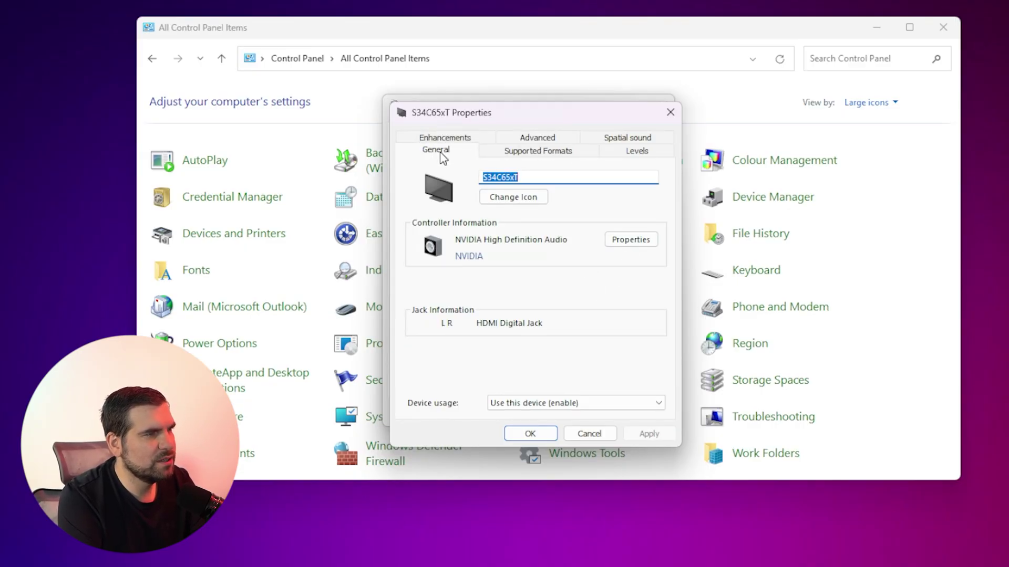
click(545, 154)
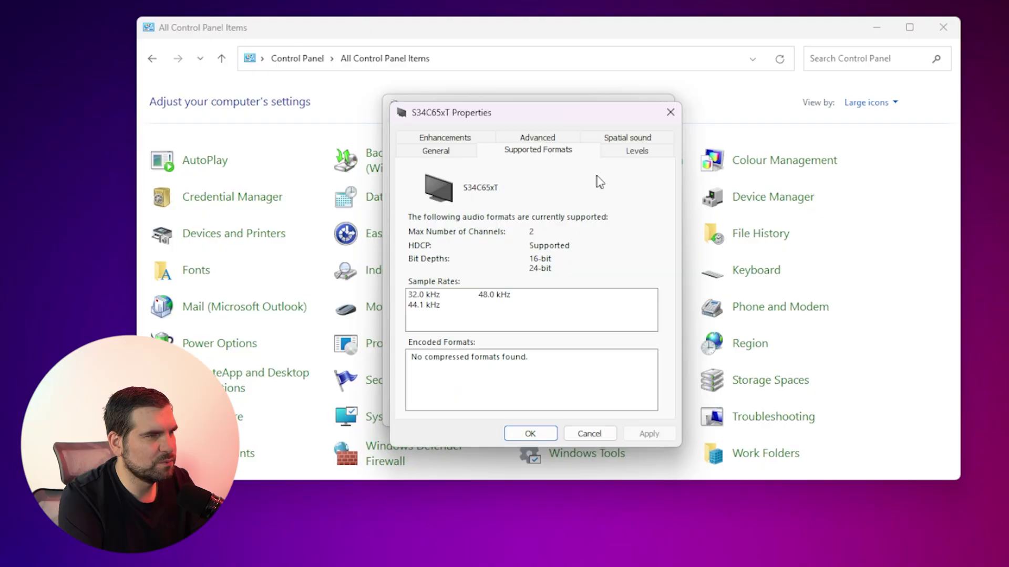
click(638, 151)
click(436, 139)
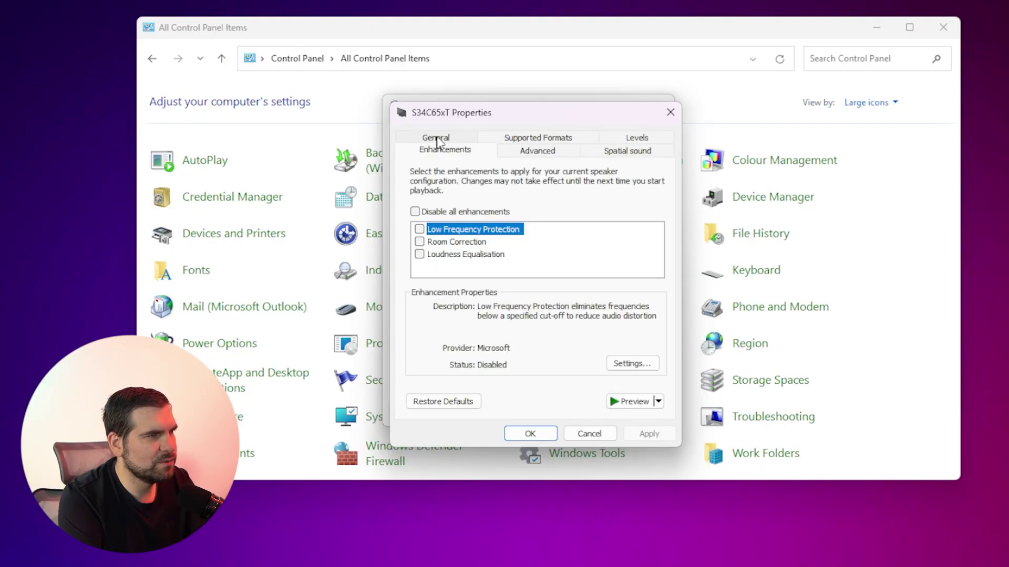
click(545, 139)
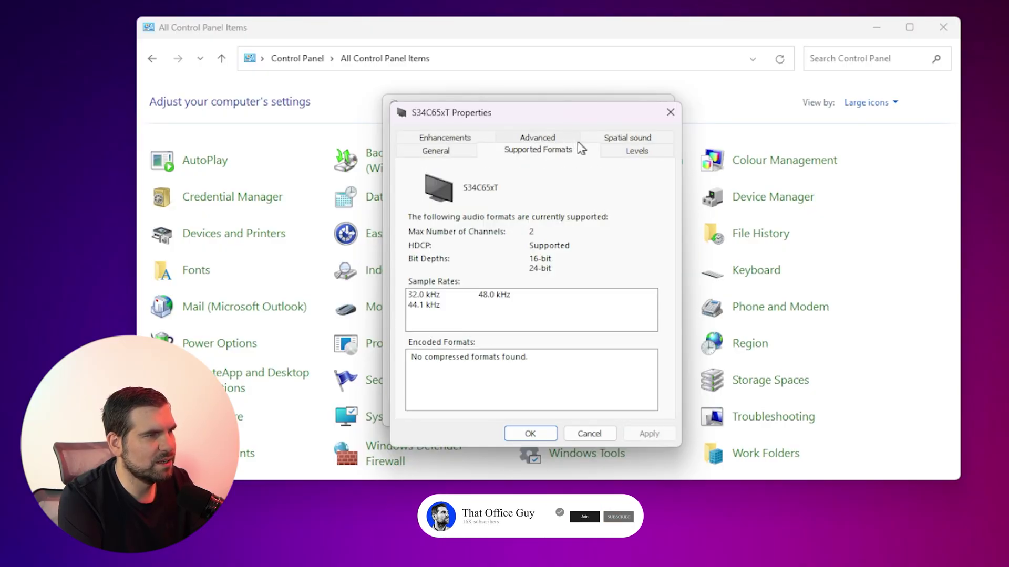
click(547, 139)
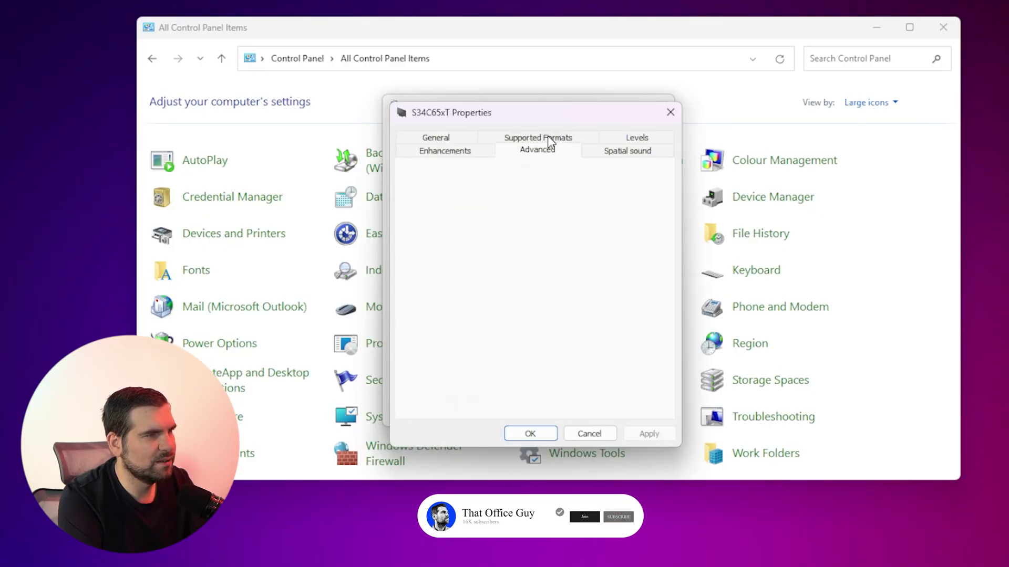
click(629, 157)
click(435, 139)
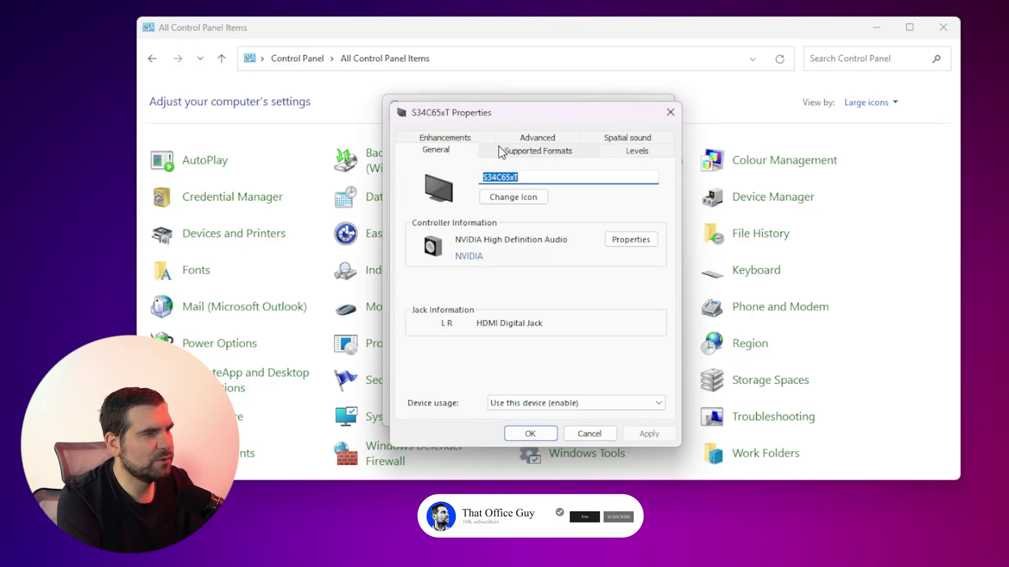
click(446, 139)
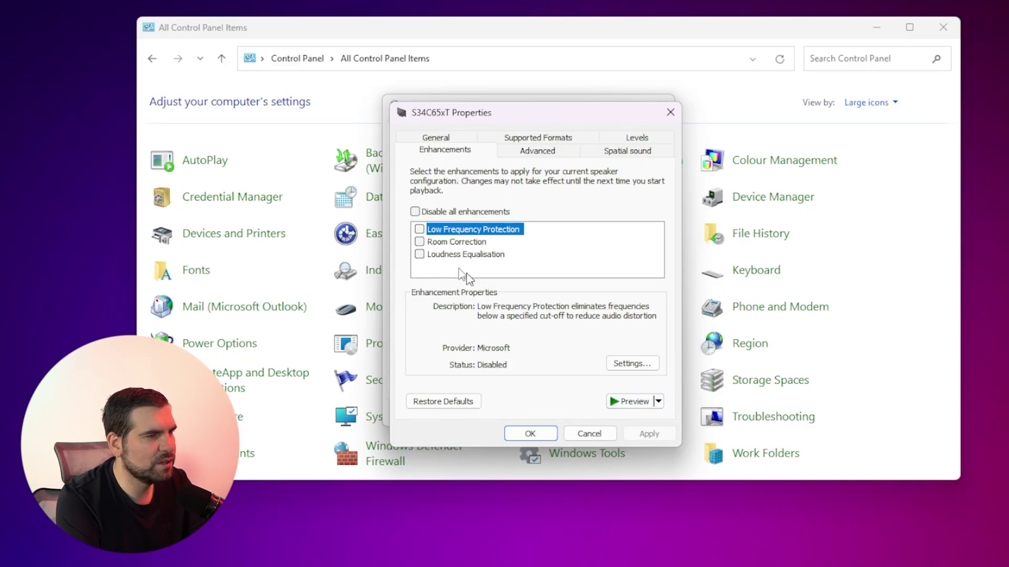
Step: Switch Loudness Equalisation off and check the Levels tab, where the monitor volume is 60
click(419, 254)
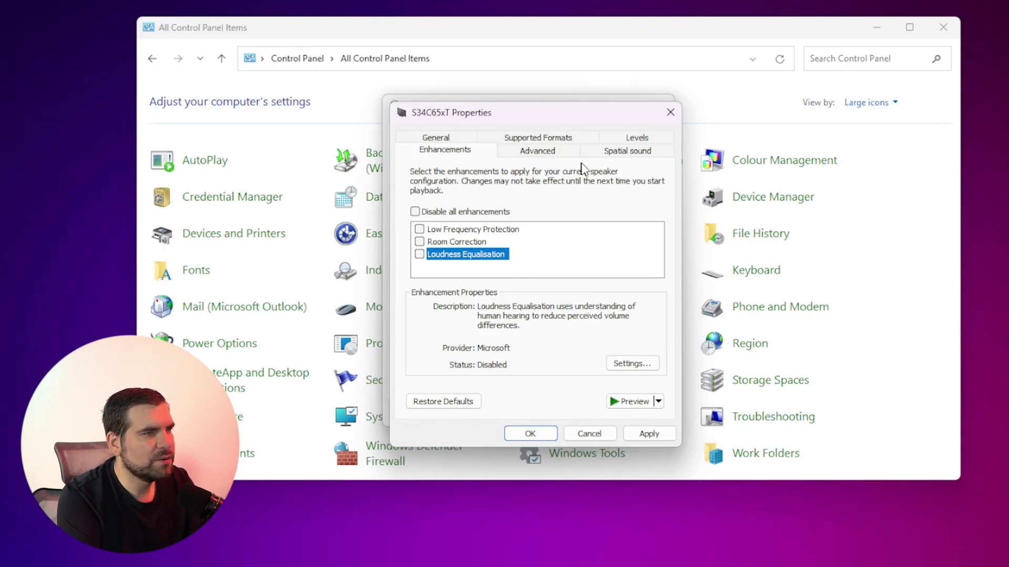
click(636, 137)
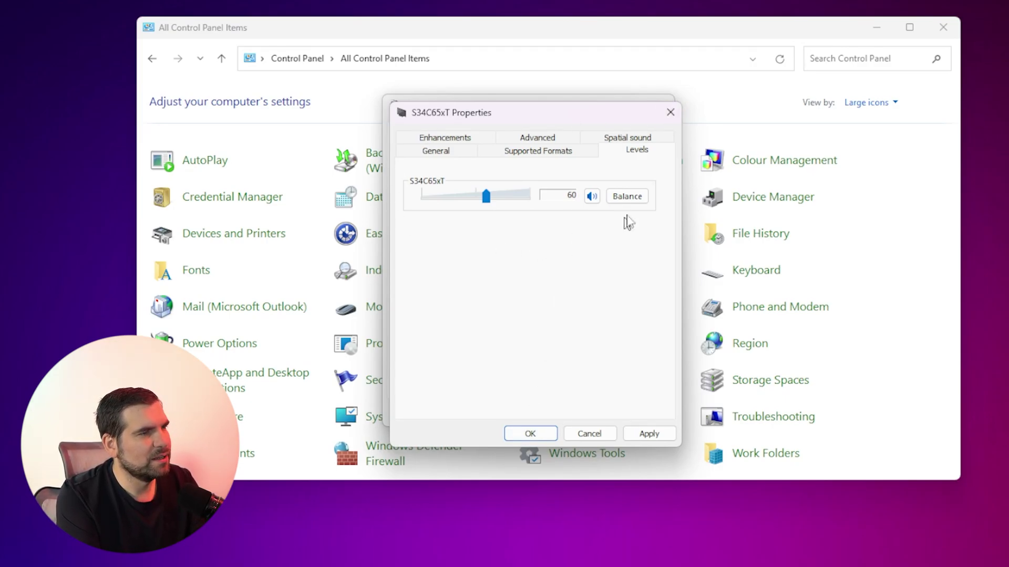
Step: Close the Sound dialog and the All Control Panel Items window
click(671, 112)
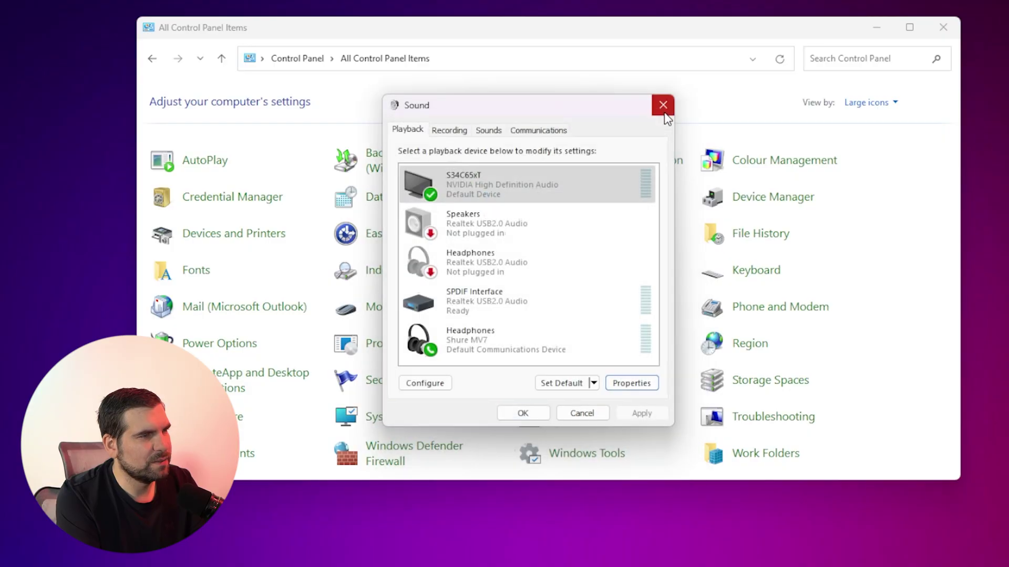
click(662, 104)
click(941, 31)
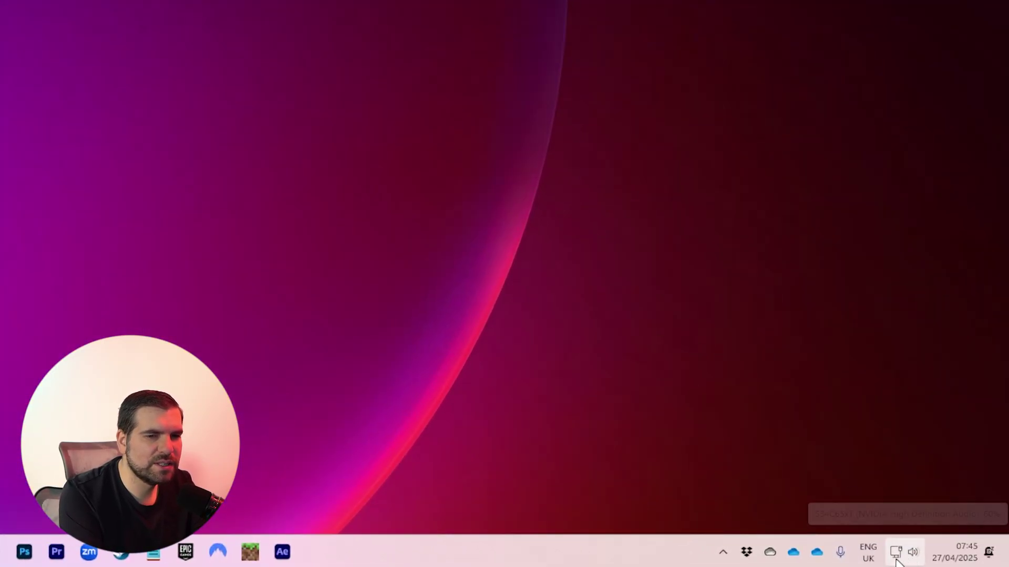
mouse_move(896, 560)
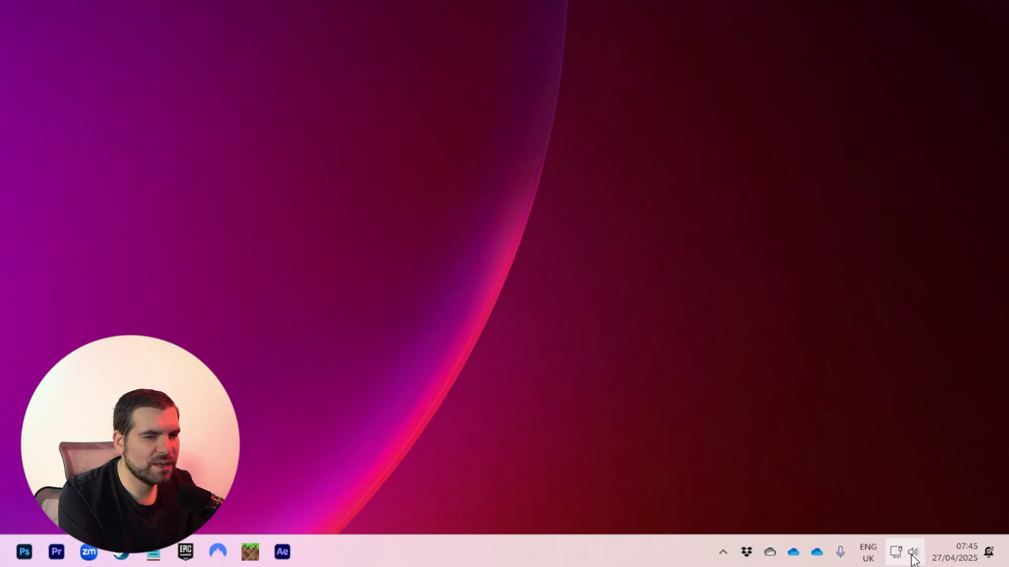
Step: Adjust the system volume in Quick Settings and show the Sound output list with S34C65xT
click(912, 558)
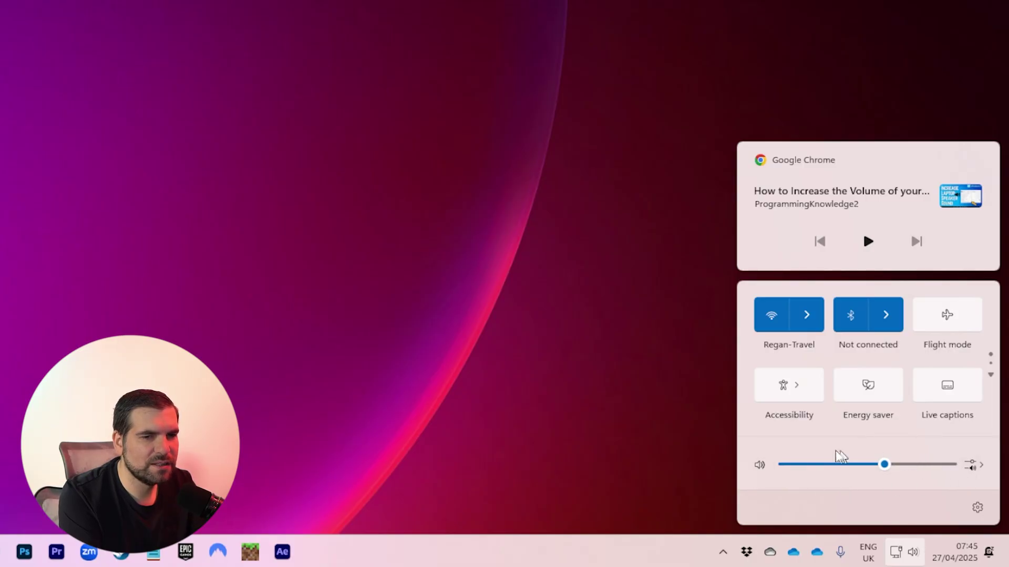
mouse_move(883, 469)
mouse_down()
mouse_move(947, 469)
mouse_move(831, 470)
mouse_move(889, 466)
mouse_up()
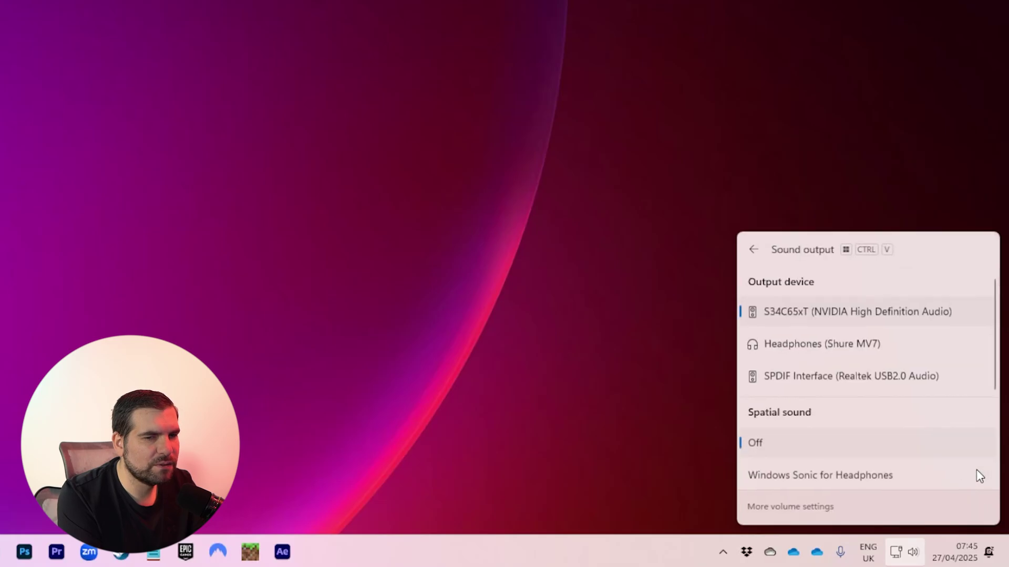
click(975, 471)
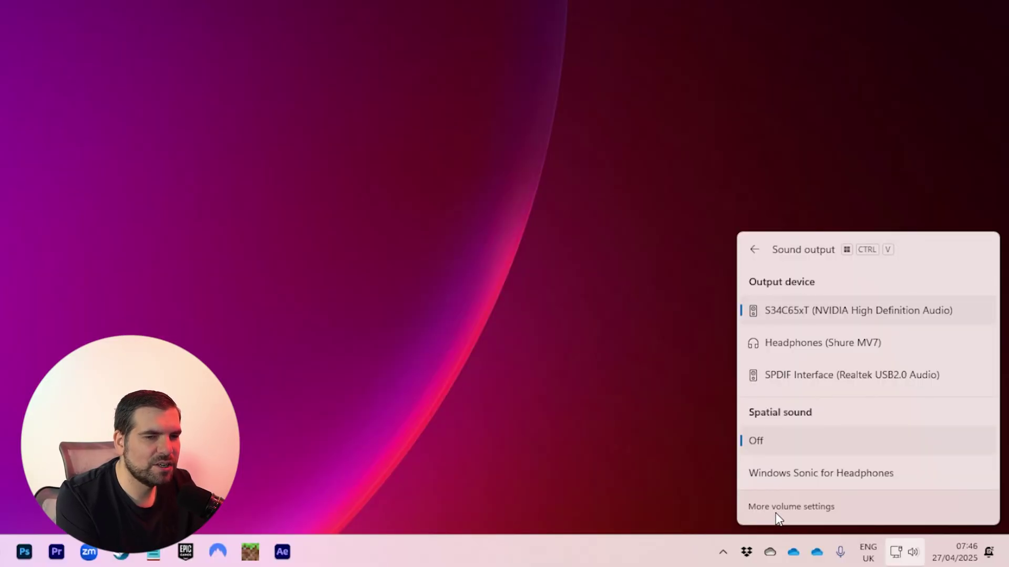
Step: Open S34C65xT's Sound Properties page (16 bit, 48000 Hz, volume 60) from More volume settings
click(802, 508)
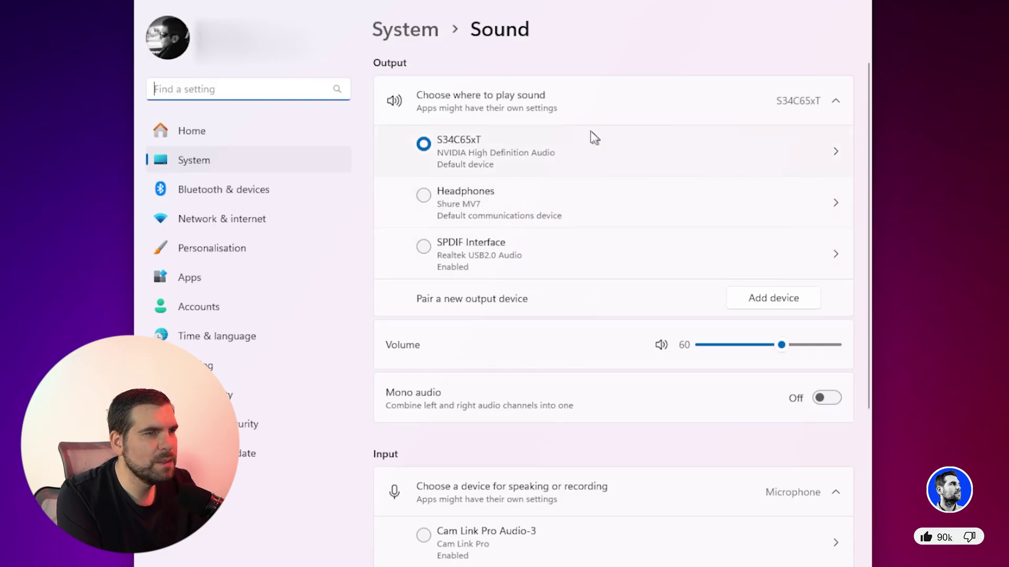
click(762, 167)
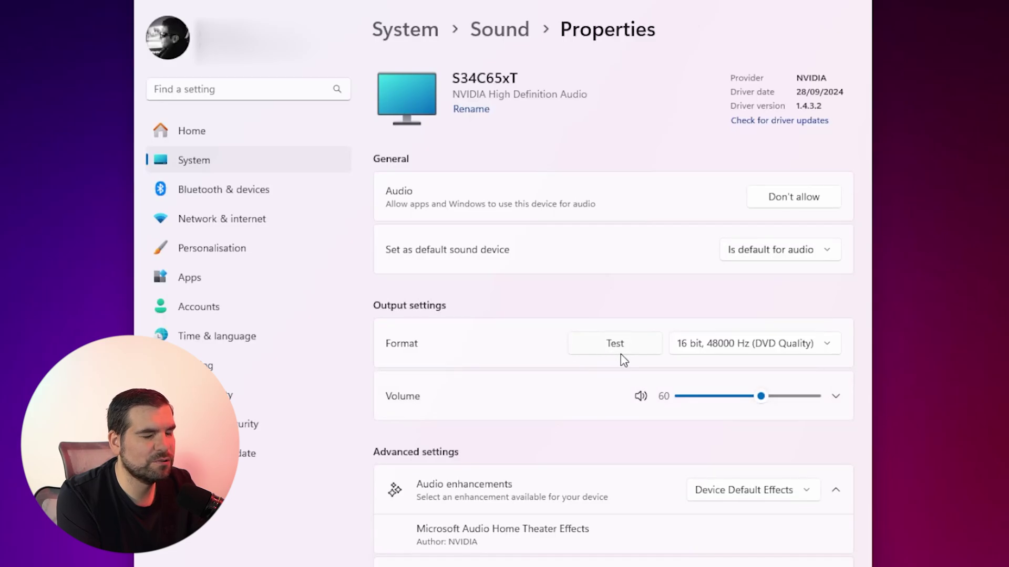
click(826, 348)
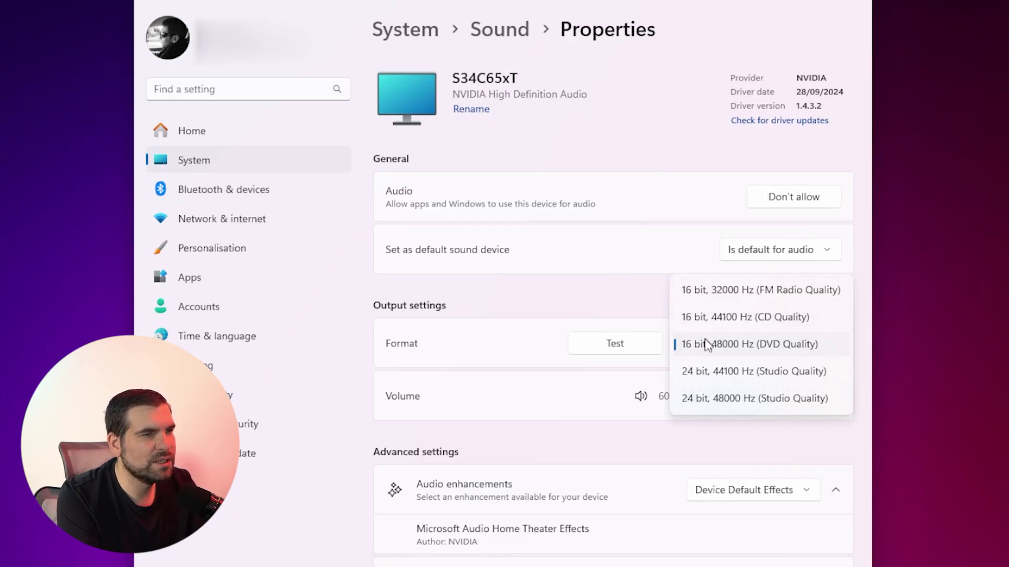
click(683, 435)
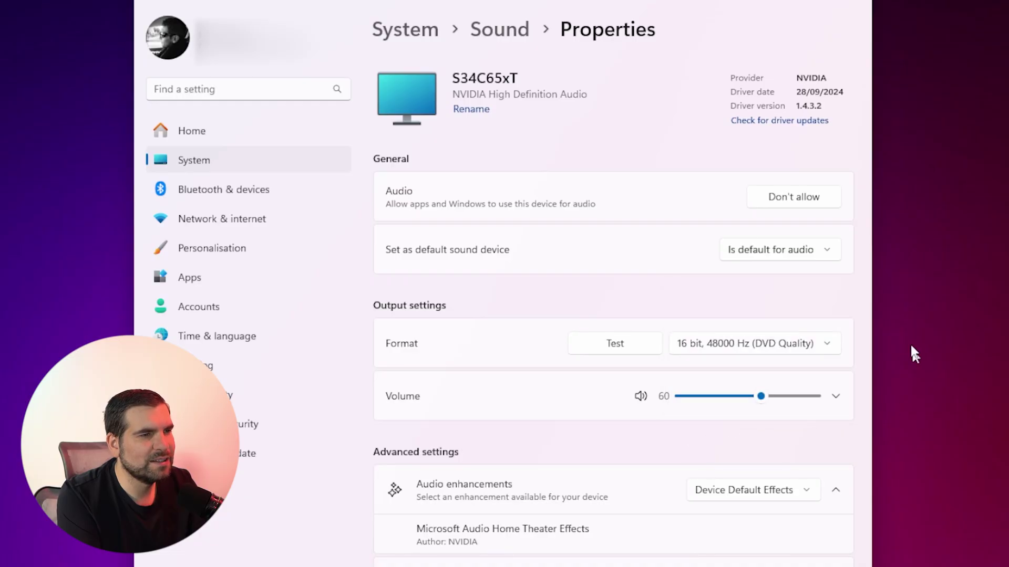